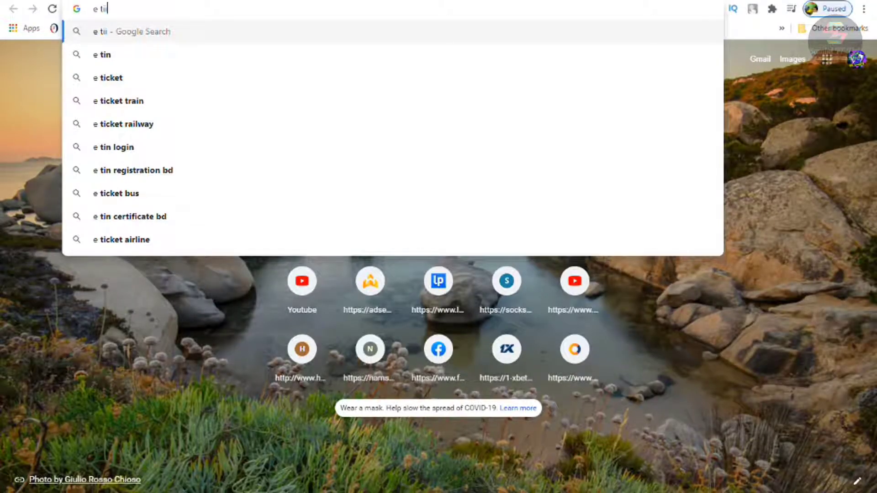
- Load secure.incometax.gov.bd/Registration/Index by replacing the omnibox text with the pasted URL
key("ctrl+a")
type("https://secure.incometax.gov.bd/Registration/Index")
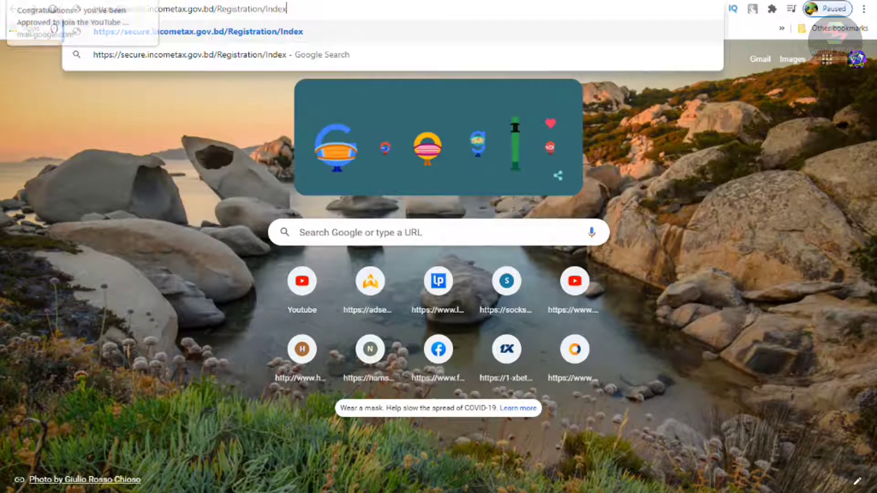
key("Return")
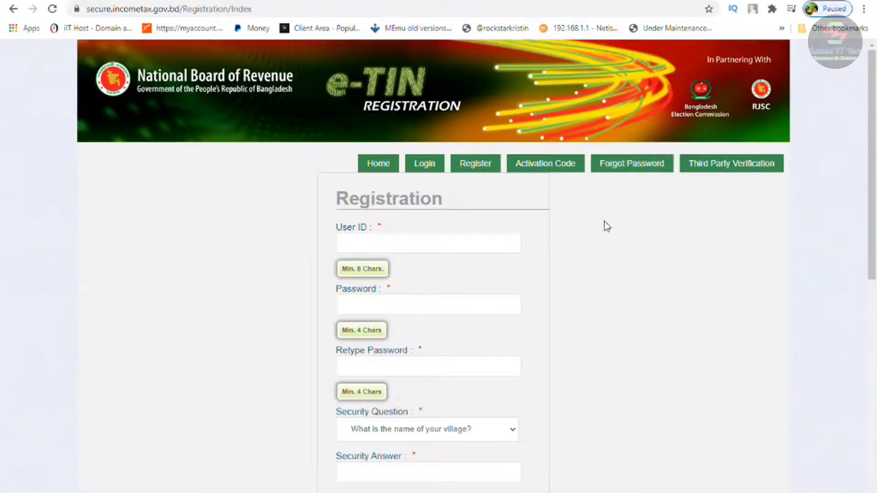
- Open the registration form and enter a user ID, the account password twice, and the security answer
left_click(477, 166)
left_click(360, 242)
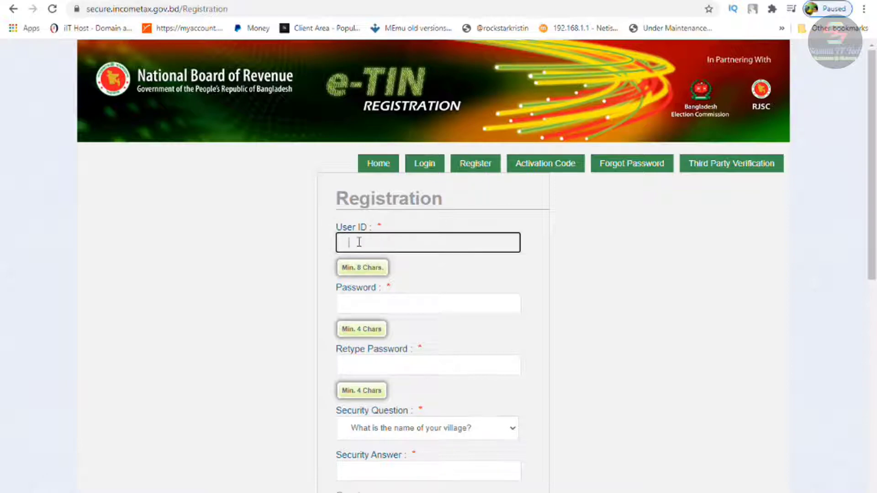
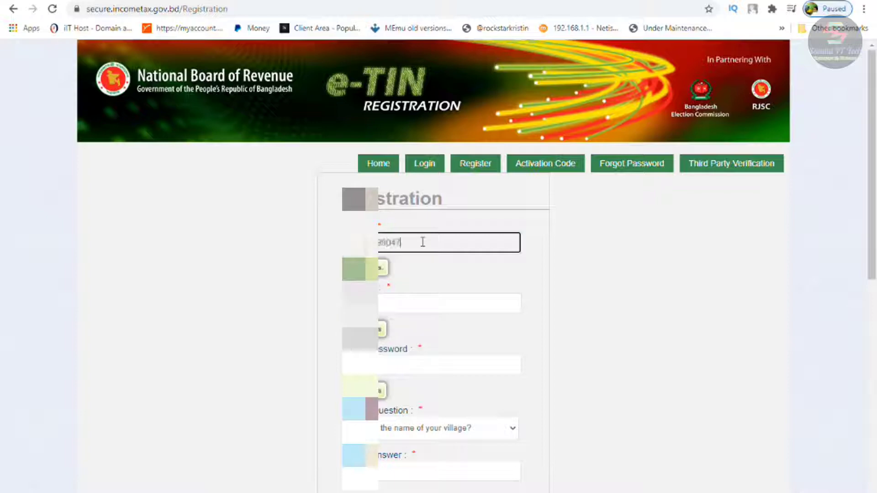
key("ctrl+a")
left_click(384, 303)
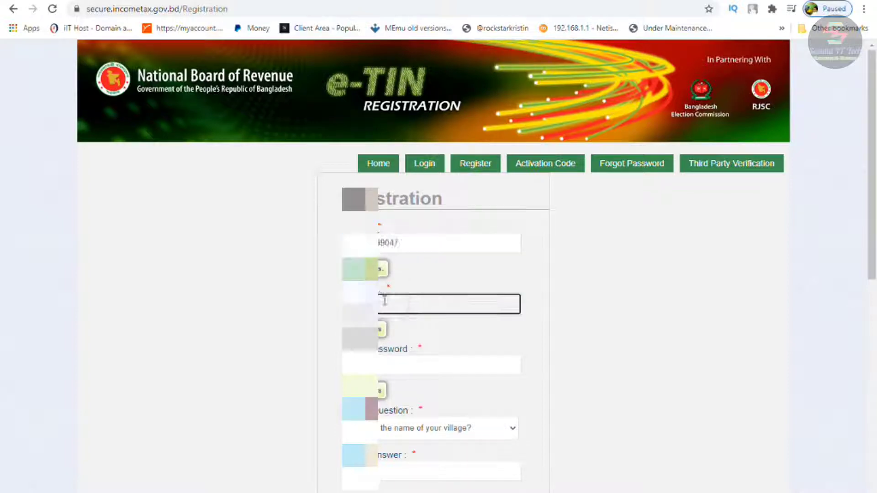
key("ctrl+v")
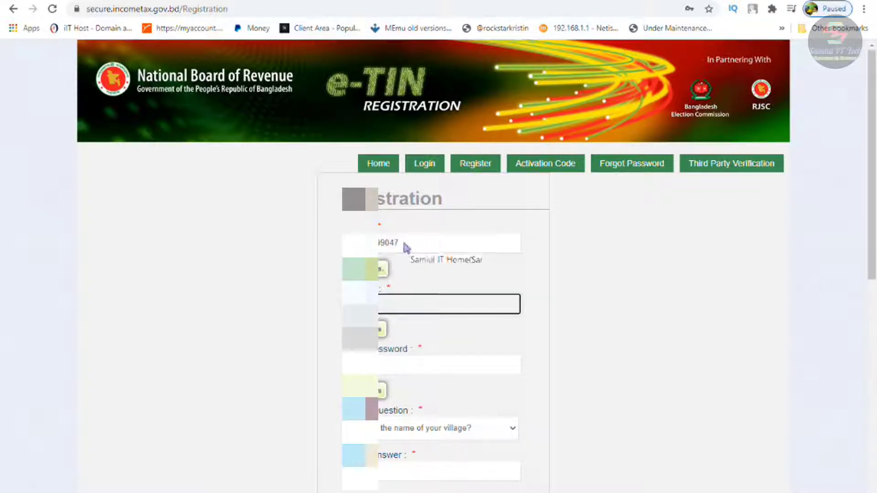
left_click(406, 364)
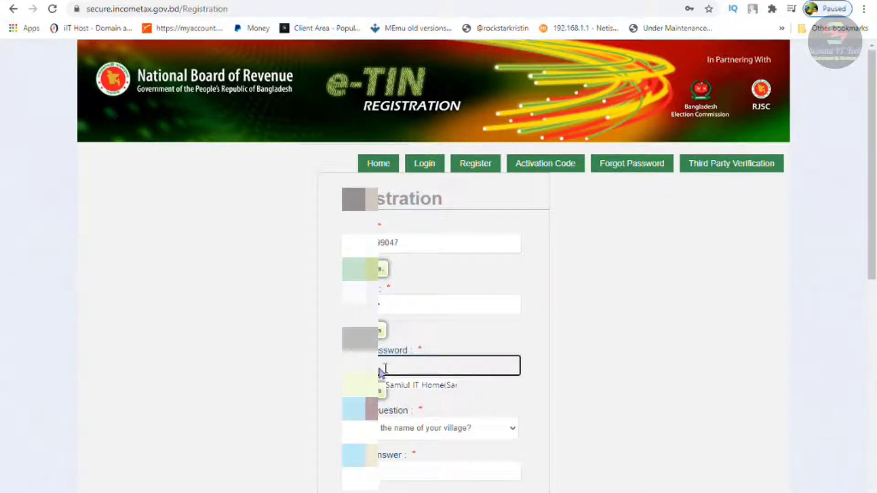
key("Tab")
key("Tab")
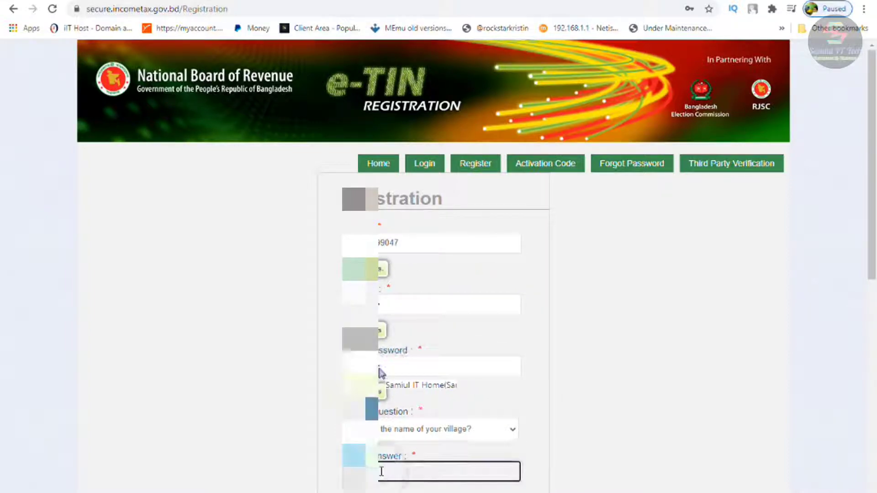
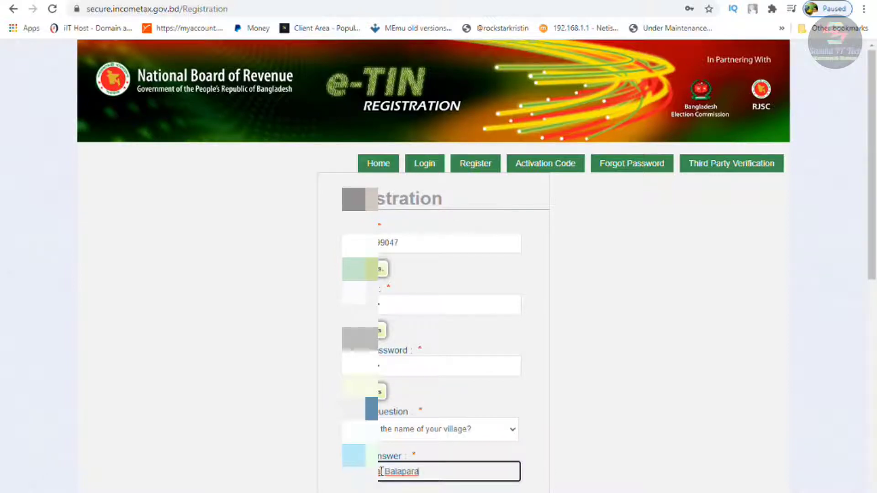
- Fill in the mobile number and the taxpayer's e-mail address, then submit the registration form
scroll(539, 419, "down", 1)
scroll(540, 423, "down", 1)
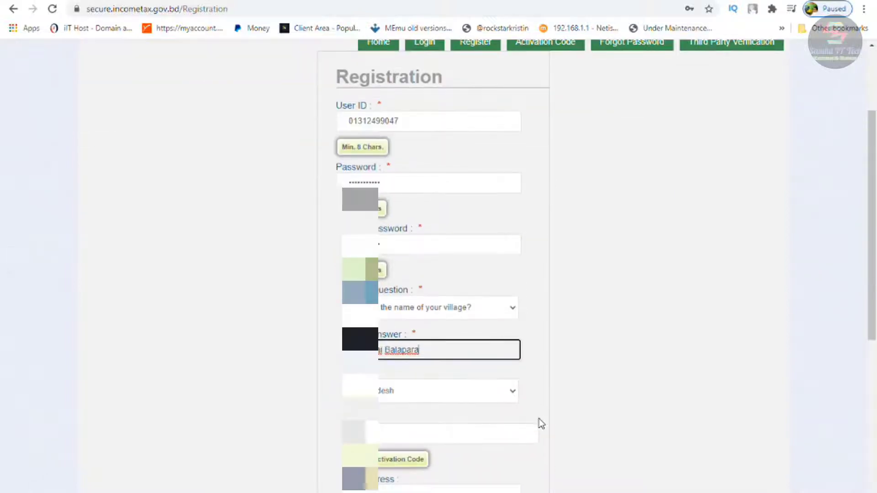
left_click(449, 434)
left_click(440, 461)
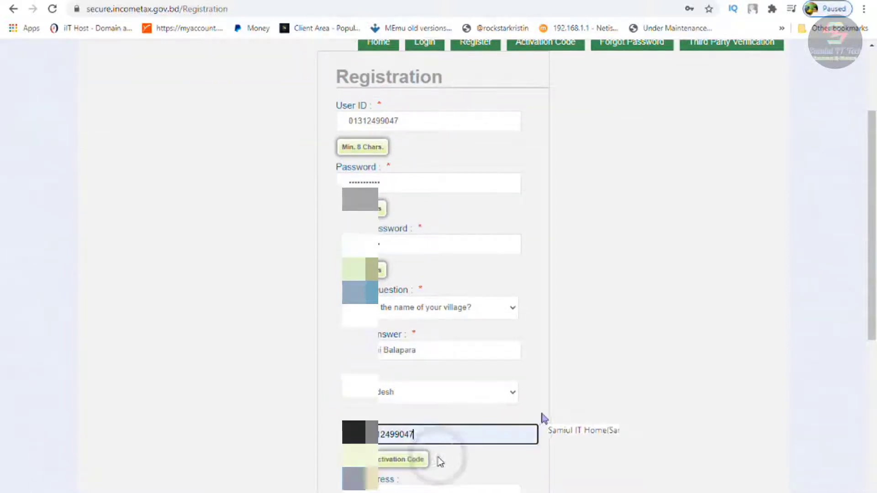
scroll(618, 341, "down", 1)
left_click(450, 434)
scroll(449, 434, "down", 1)
type("m")
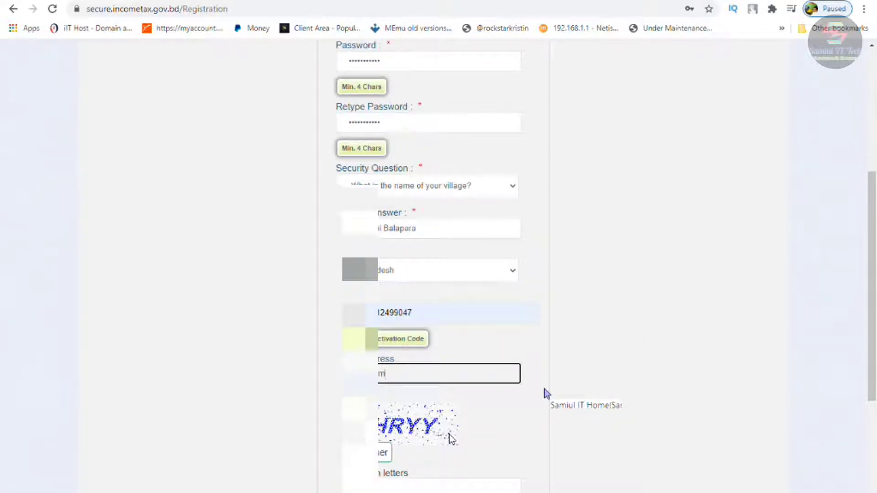
key("BackSpace")
type("mailid@")
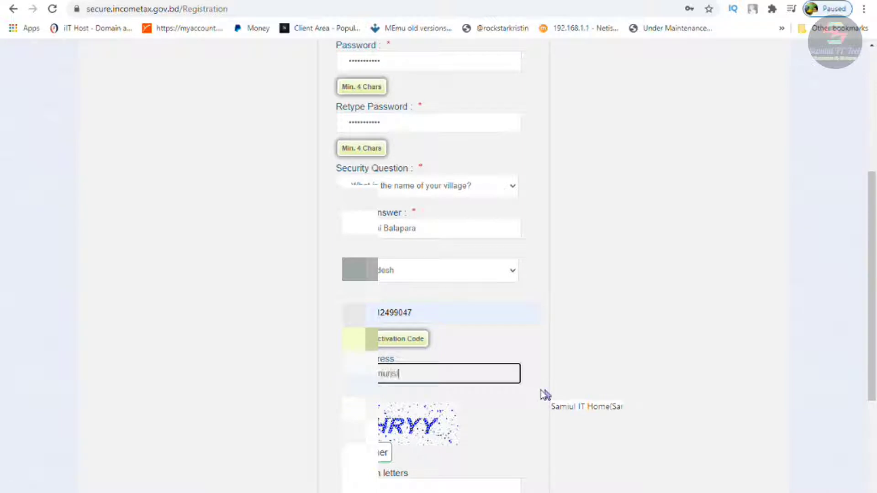
key("BackSpace")
key("BackSpace")
key("BackSpace")
key("BackSpace")
key("BackSpace")
key("BackSpace")
key("BackSpace")
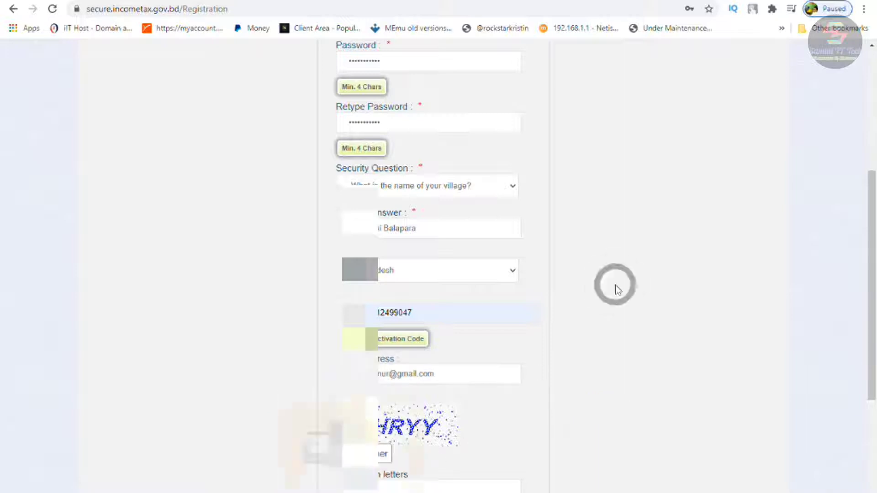
scroll(410, 378, "down", 1)
left_click(423, 431)
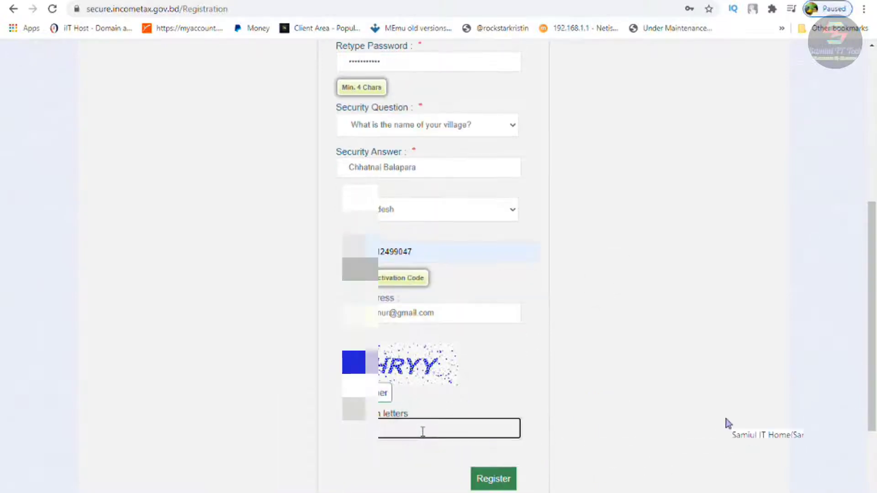
key("Return")
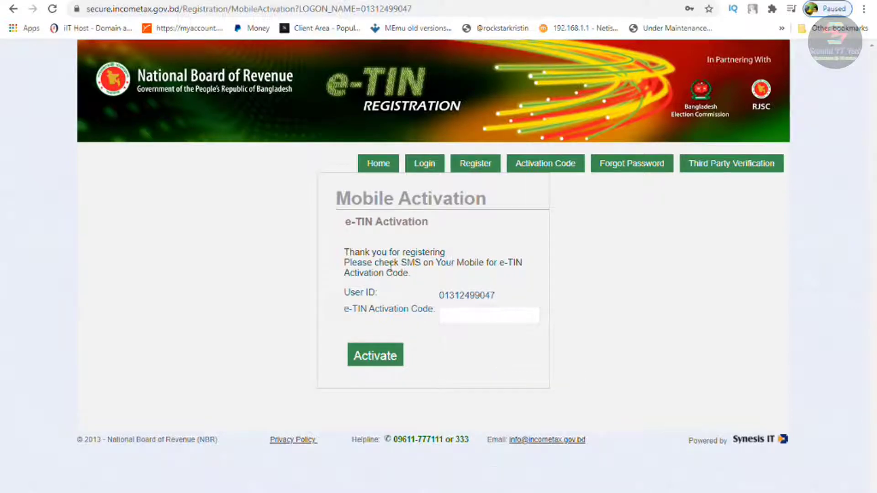
- Enter the six-digit SMS activation code and activate the new account
left_click_drag(342, 264, 493, 320)
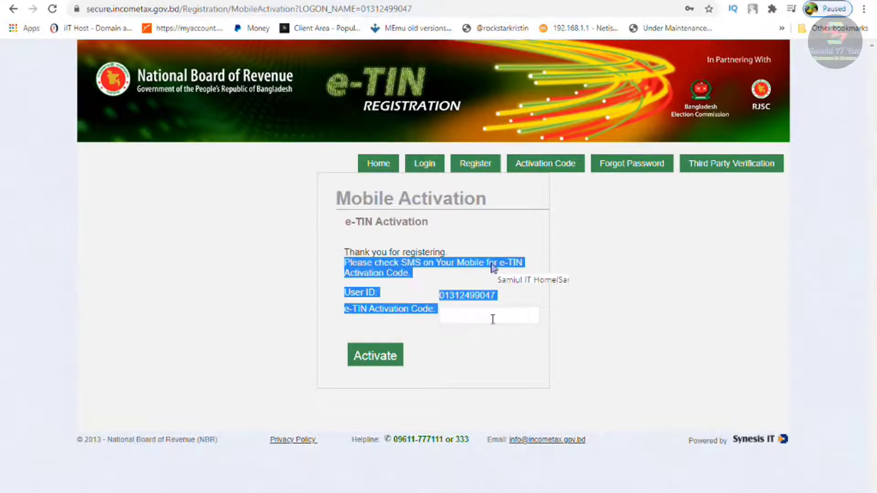
left_click(492, 319)
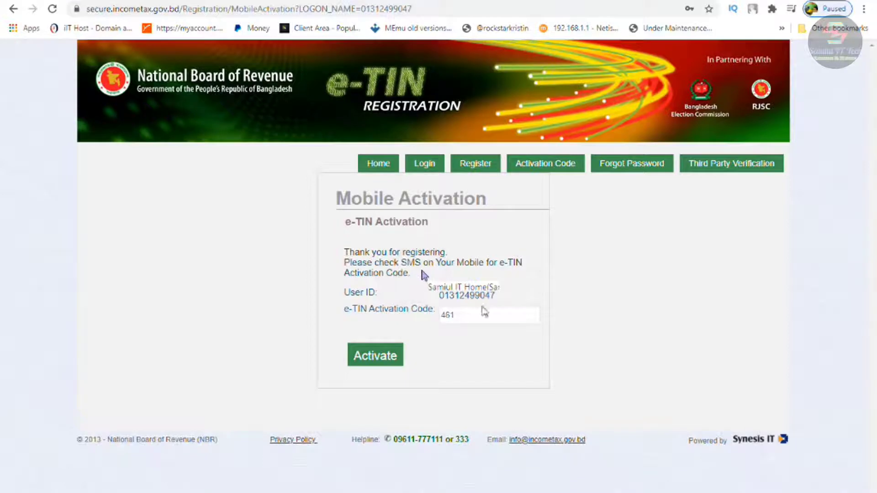
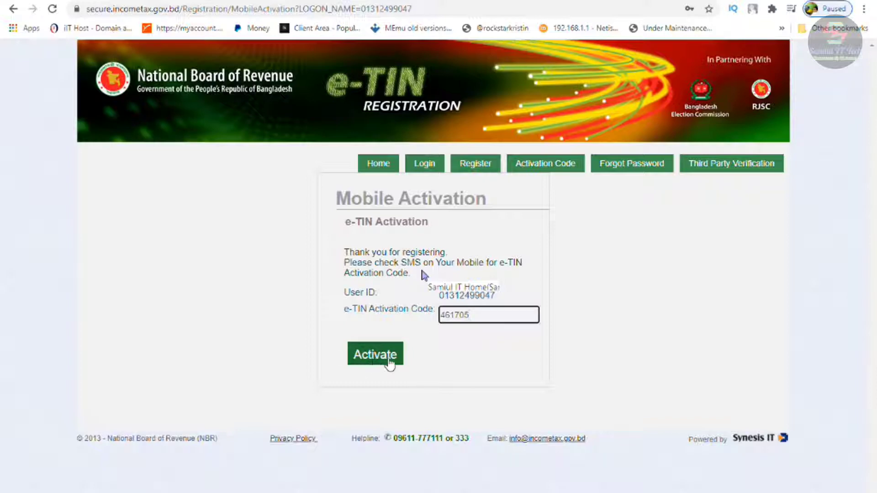
left_click(382, 358)
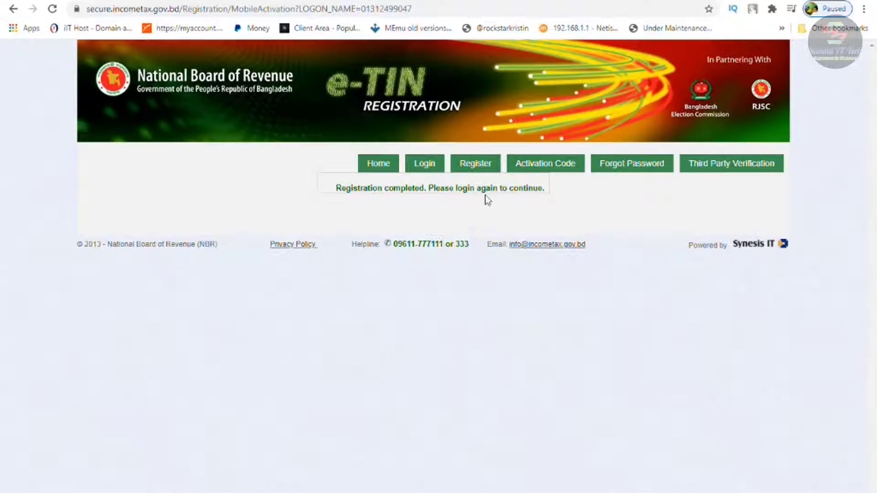
left_click(532, 187)
- Log in with the new account and start a TIN Registration/Re-registration application
left_click(427, 164)
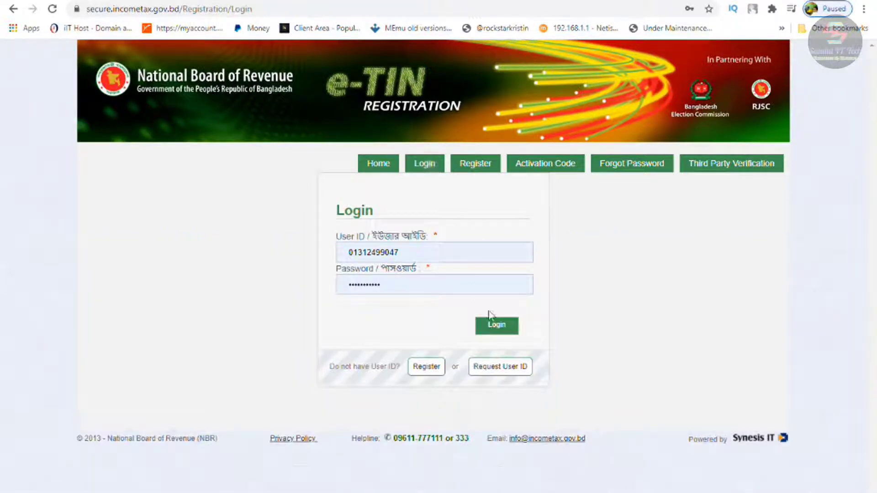
left_click(499, 328)
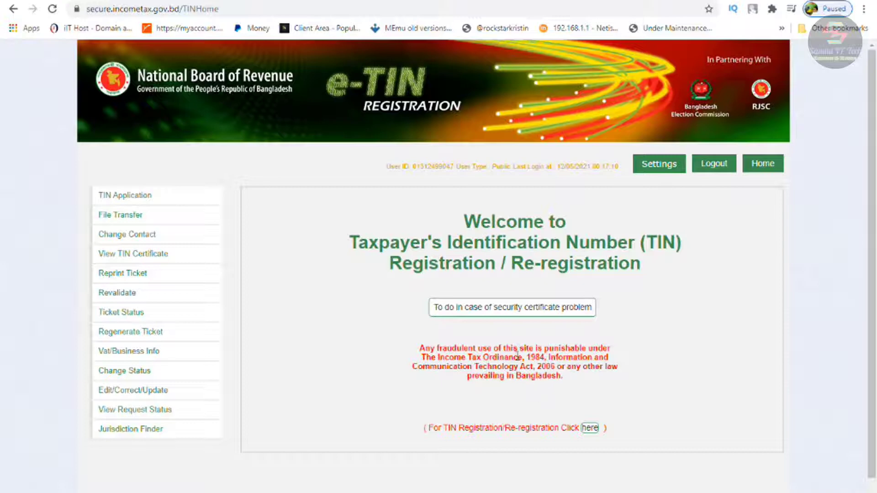
left_click(589, 428)
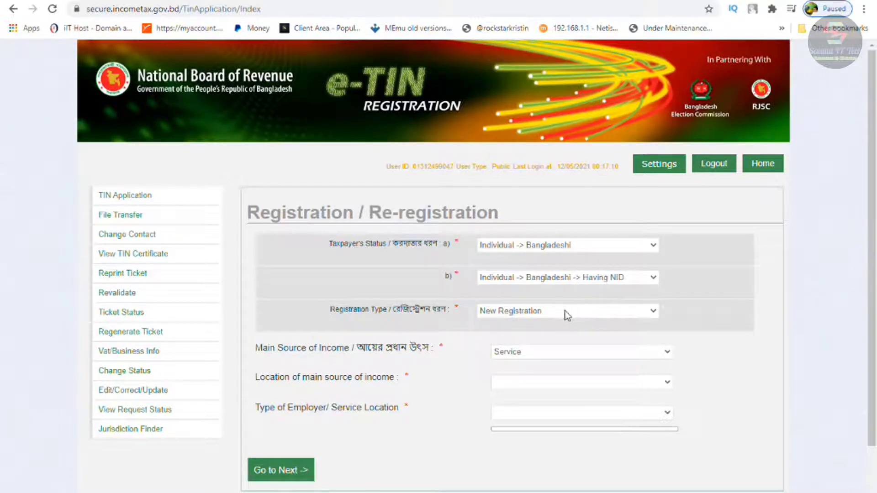
- Keep Service as the main income source and choose Nilphamari as the income location
left_click(554, 356)
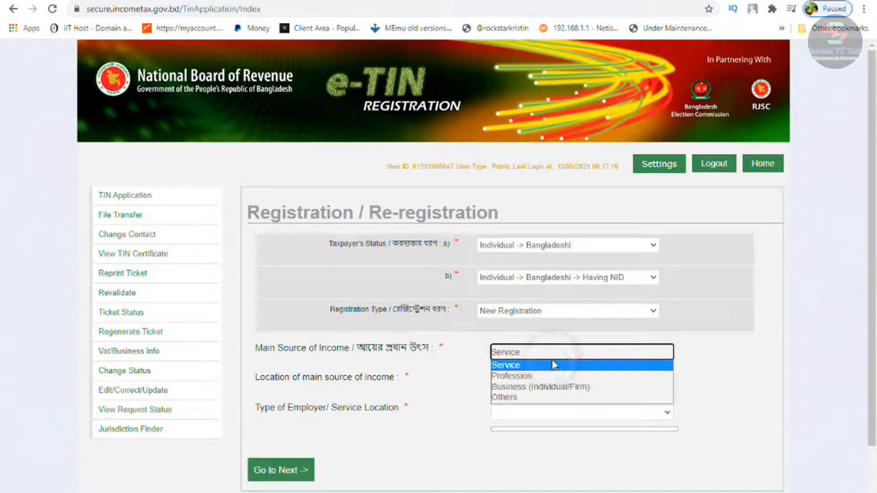
left_click(562, 366)
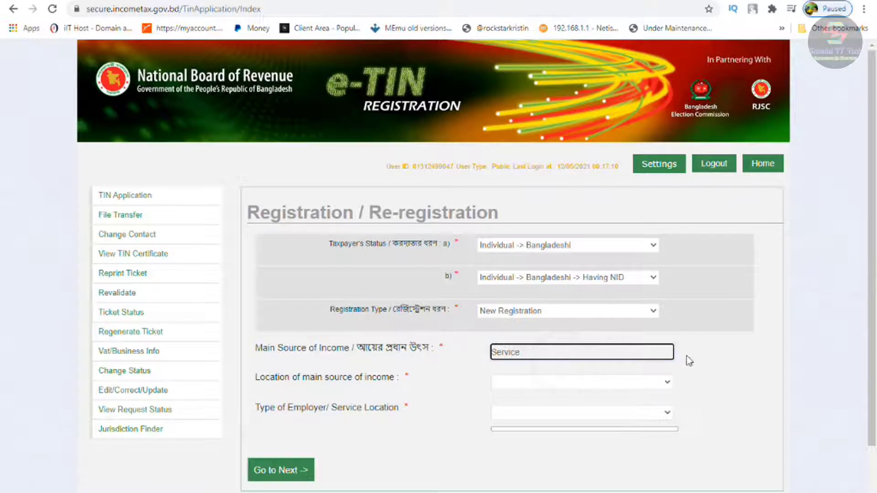
left_click(528, 384)
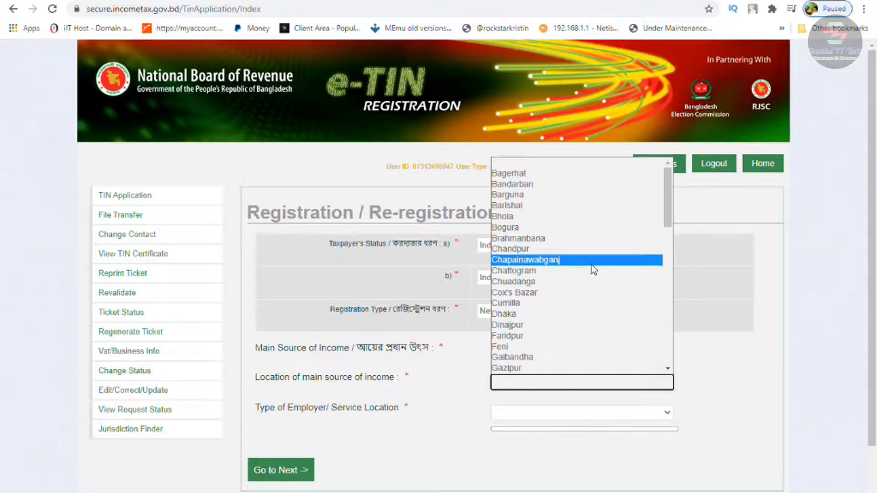
scroll(596, 269, "down", 10)
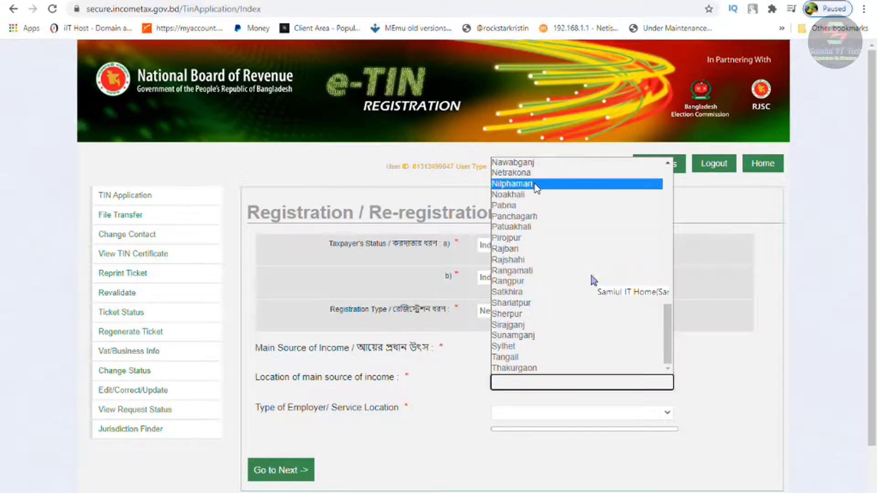
left_click(516, 183)
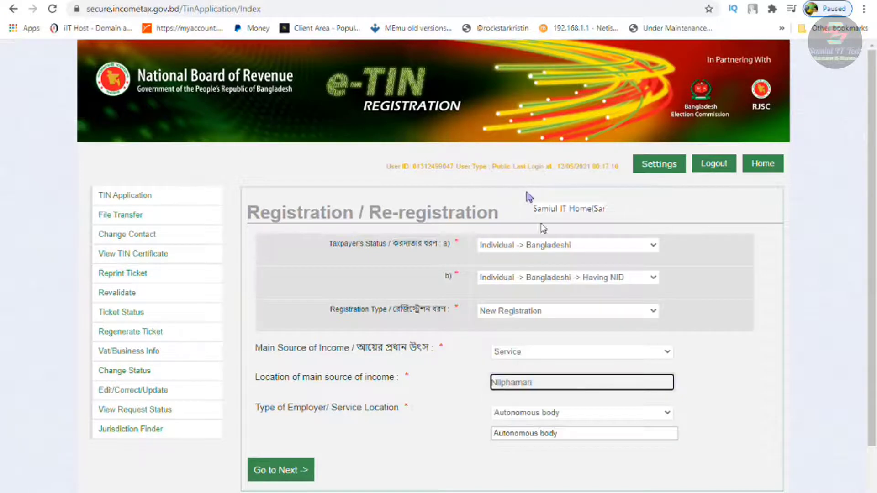
scroll(582, 363, "down", 1)
- Set the employer type to Autonomous body and continue to Basic Information
left_click(547, 361)
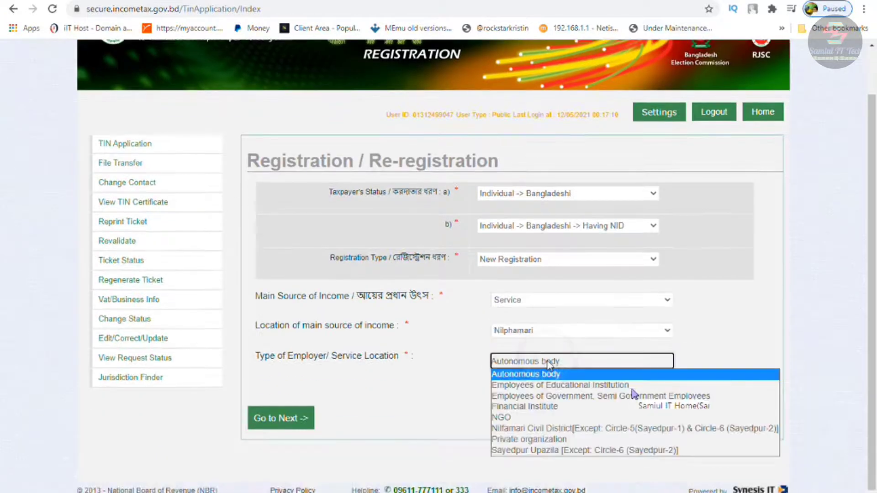
left_click(698, 315)
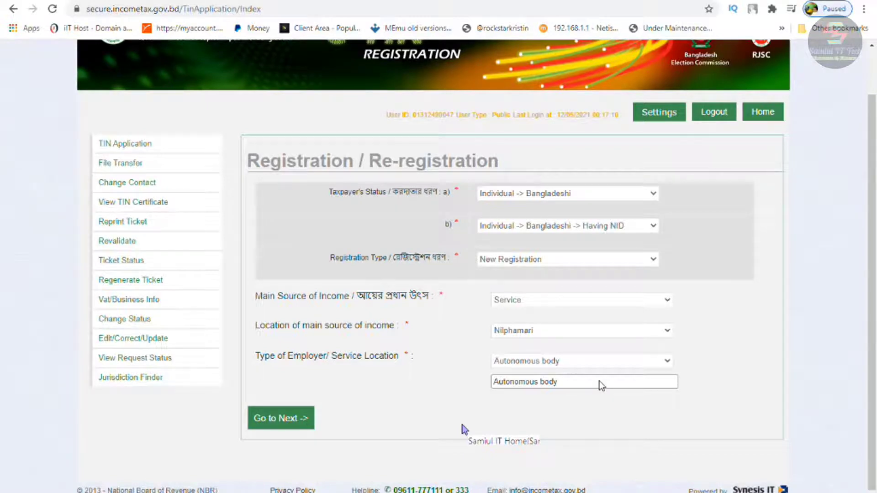
left_click(607, 363)
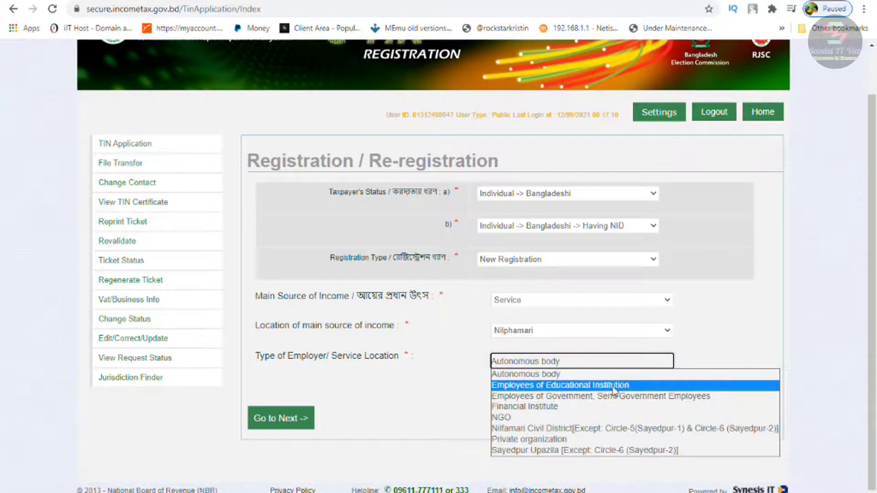
left_click(758, 351)
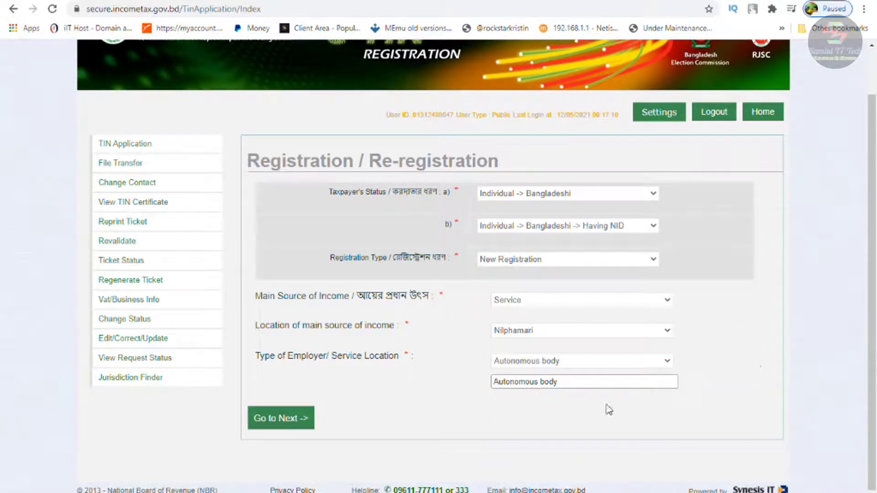
left_click(292, 420)
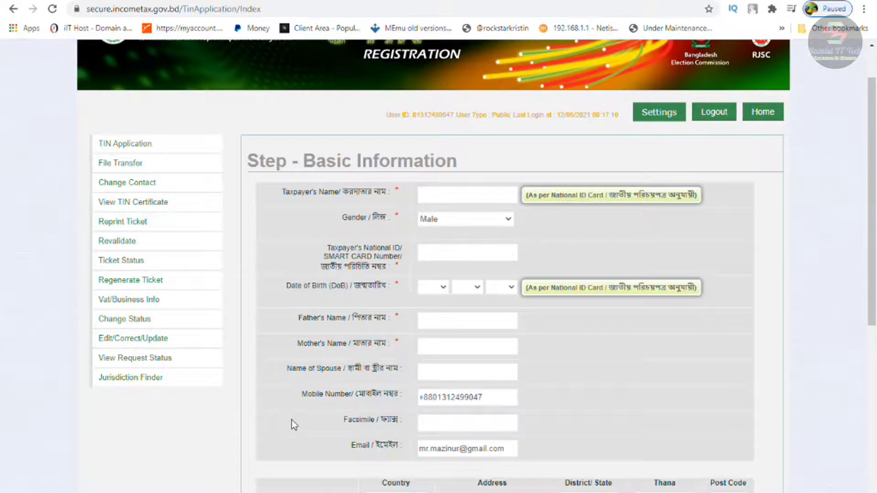
- Enter the taxpayer's name and open the scanned ID card image for reference
left_click(443, 197)
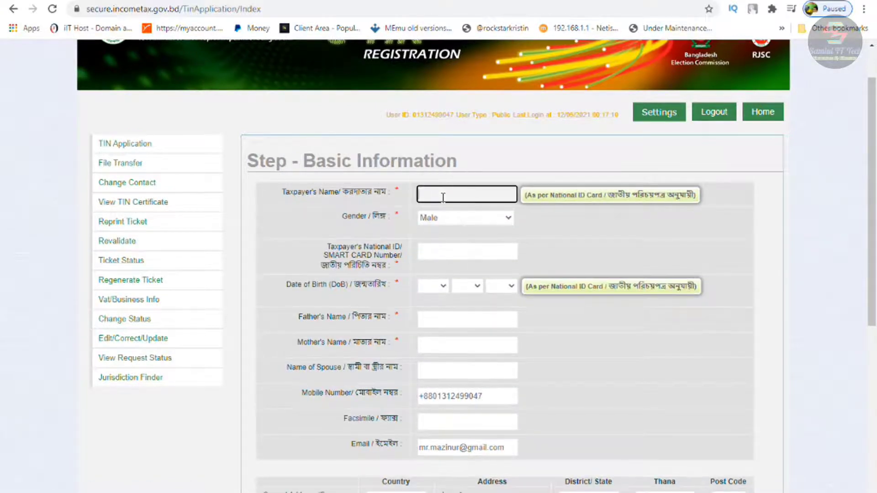
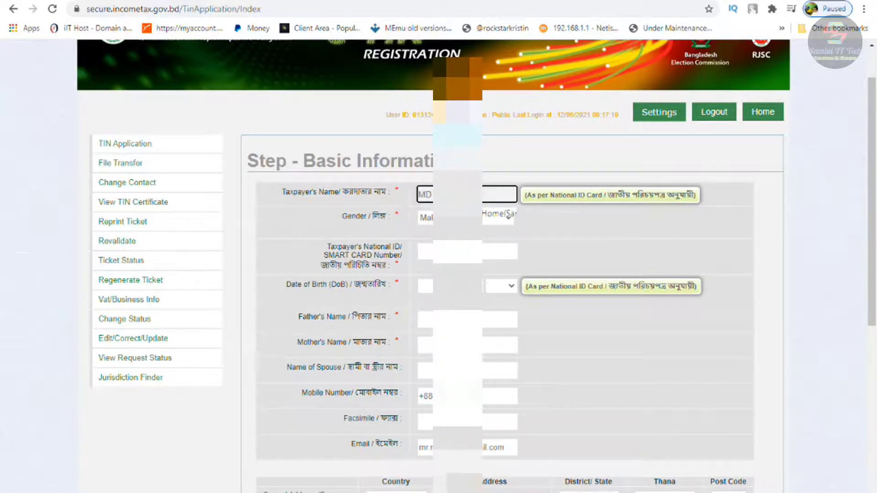
left_click(425, 253)
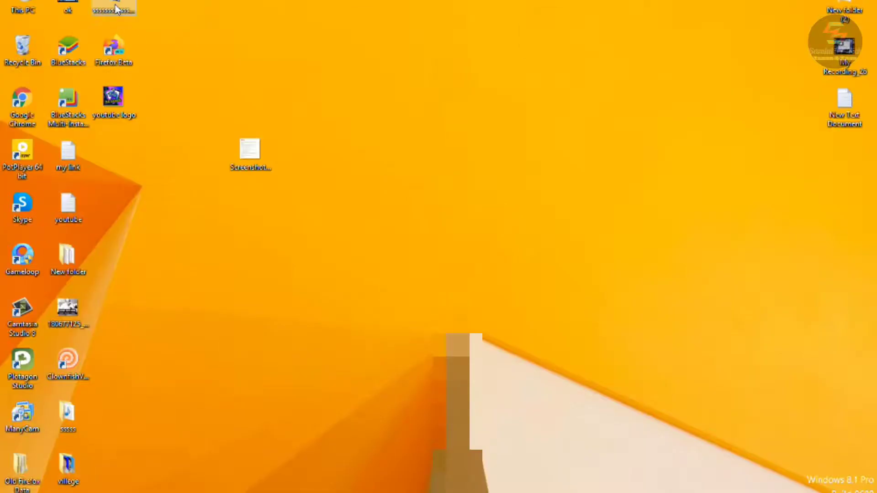
double_click(67, 256)
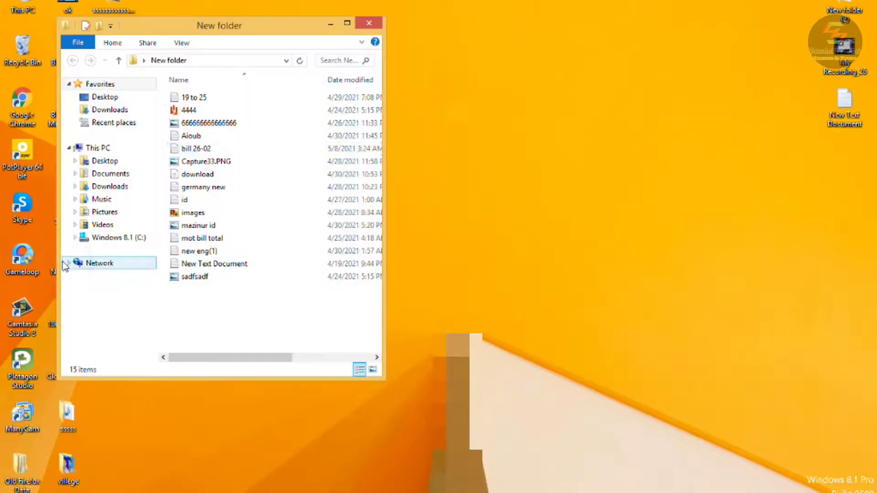
double_click(221, 237)
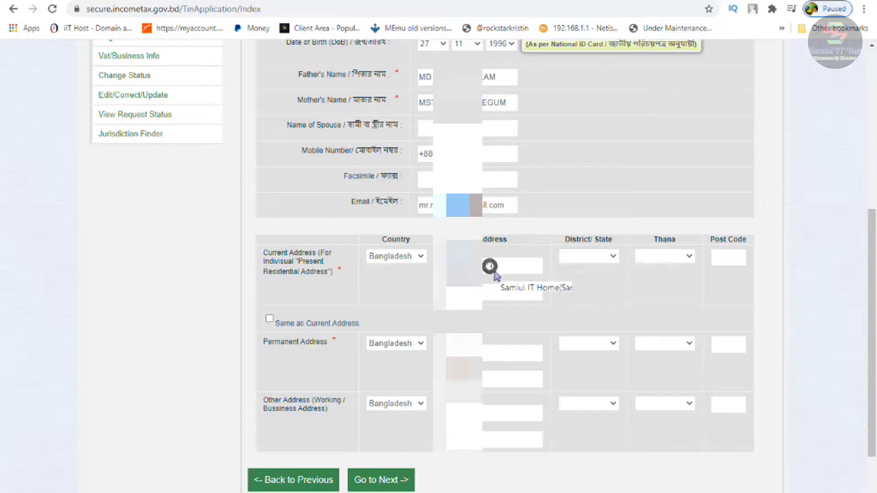
- Fill in the current address with district Nilphamari, thana Dimla and its post code
left_click(490, 266)
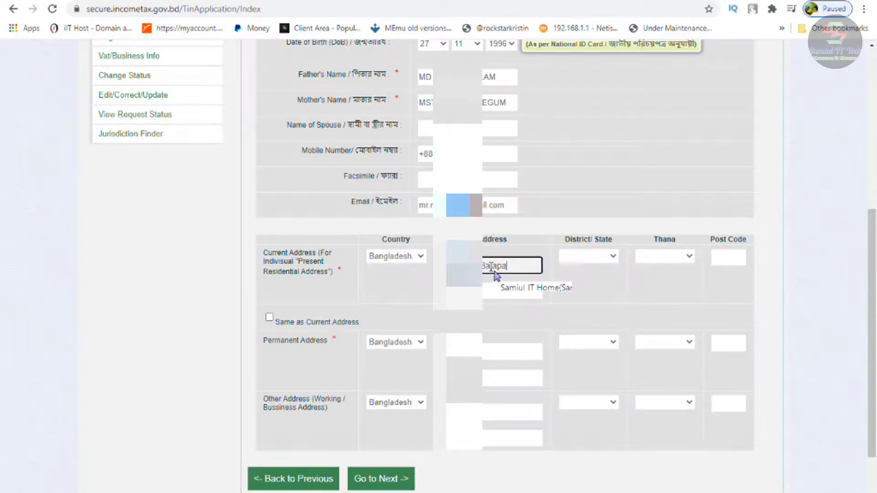
type("ra")
key("Tab")
type("phama")
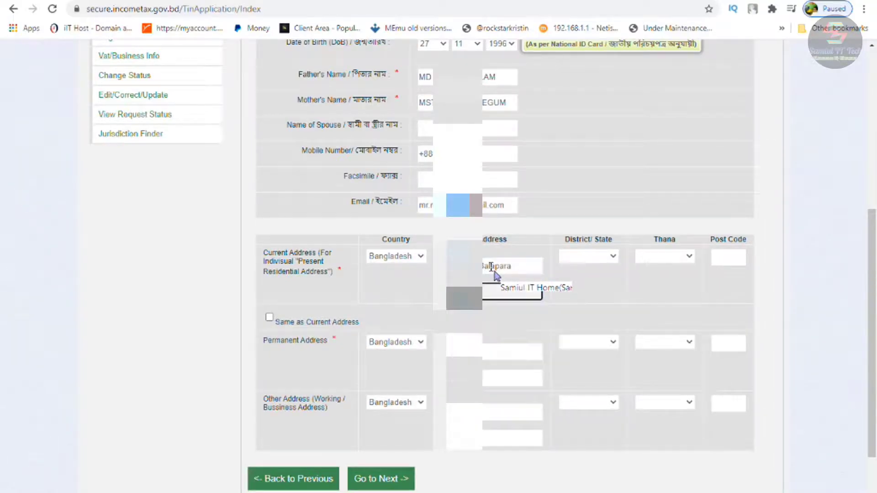
left_click(593, 258)
scroll(601, 386, "down", 10)
left_click(594, 292)
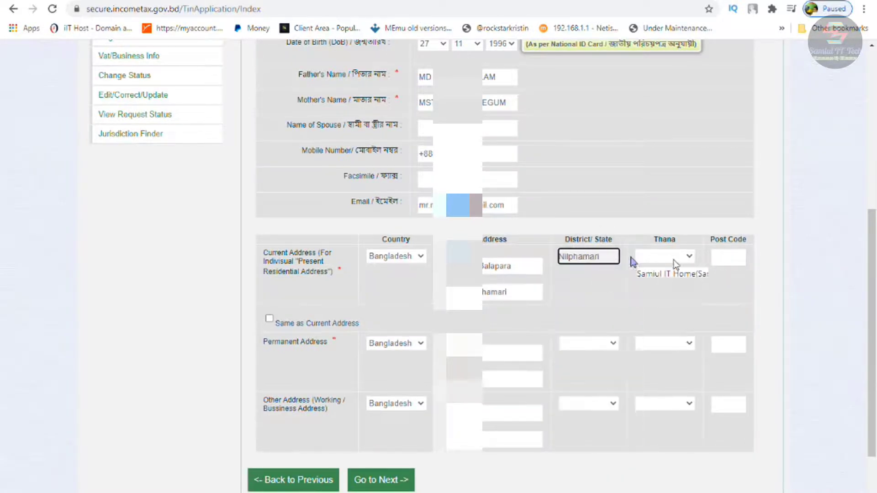
left_click(675, 258)
left_click(661, 280)
left_click(729, 256)
type("5351")
- Check the ID card details, then copy the current address as the permanent address
left_click(388, 491)
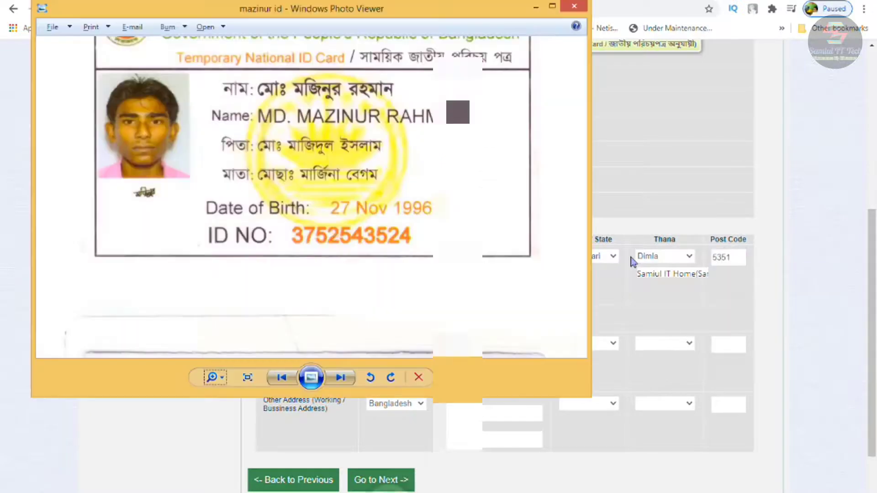
left_click_drag(334, 224, 391, 76)
left_click_drag(568, 202, 524, 130)
left_click(536, 7)
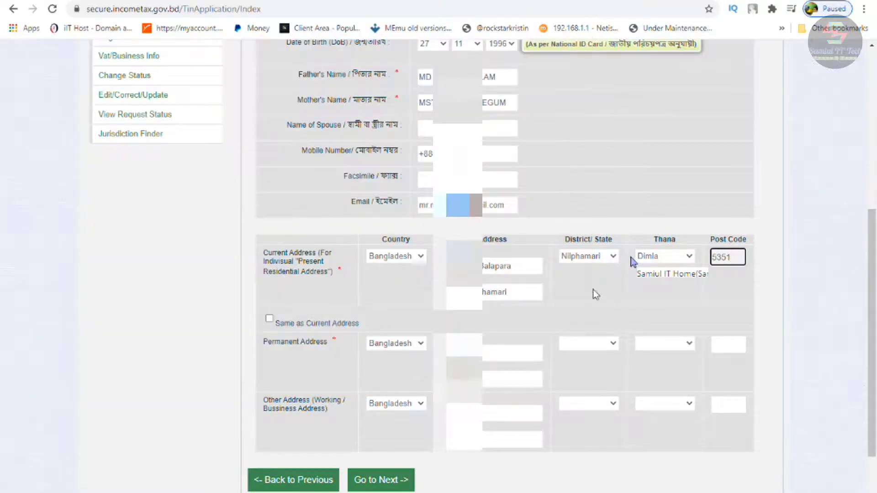
left_click(269, 320)
scroll(284, 332, "down", 1)
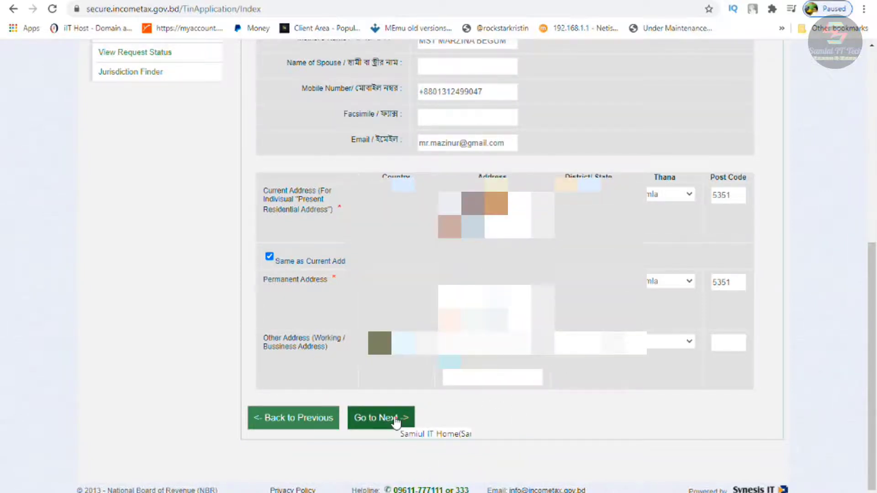
- Go to Final Preview, affirm the information is correct, and submit the application
left_click(396, 418)
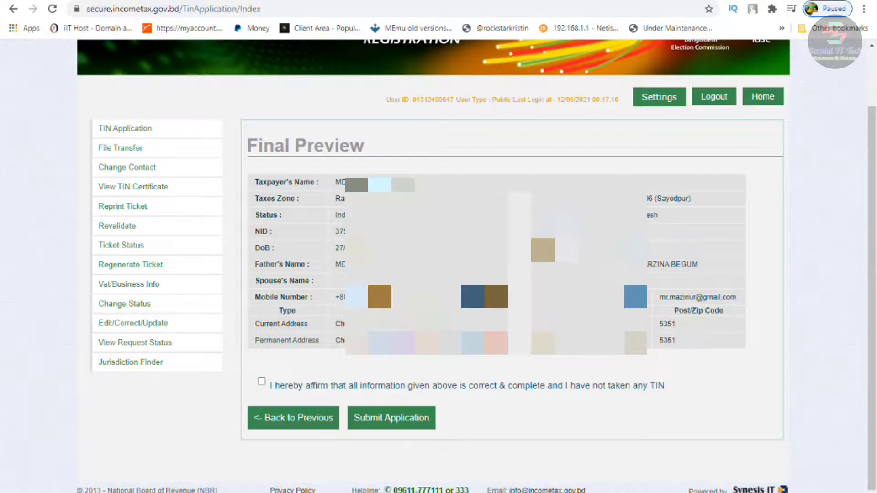
left_click(261, 381)
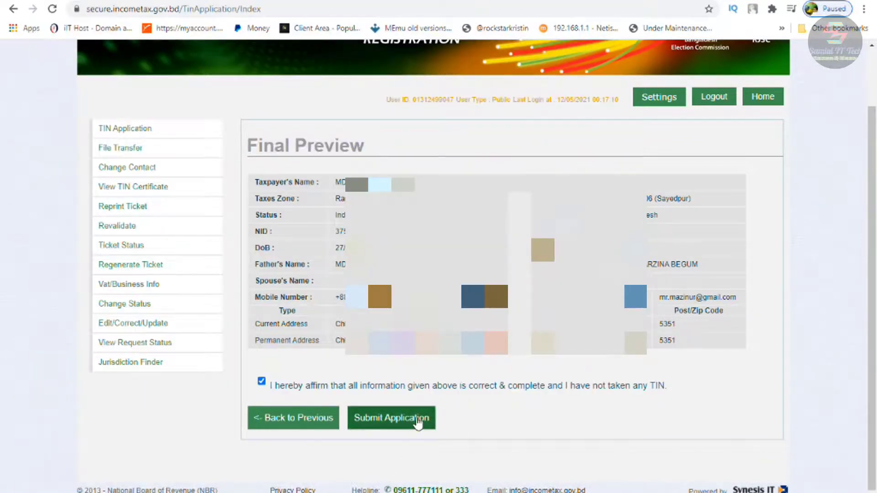
left_click(417, 423)
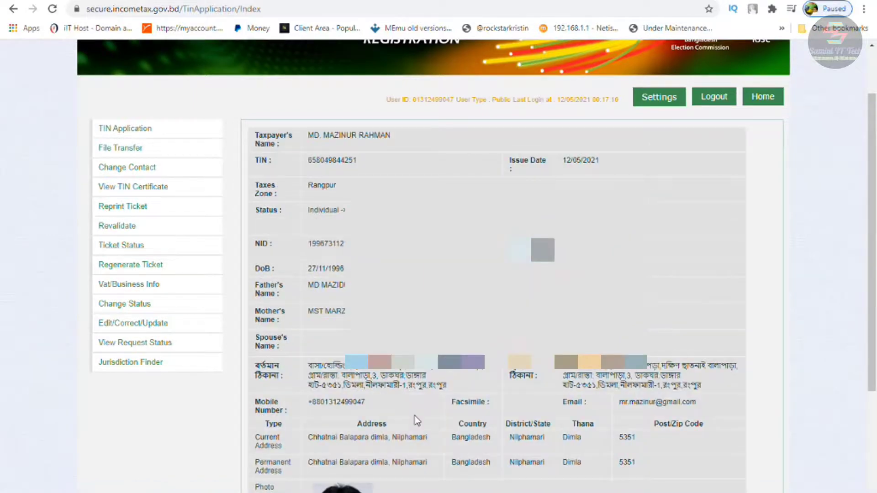
- Open the View Certificate link in a new tab and switch to the TIN certificate
scroll(439, 265, "down", 3)
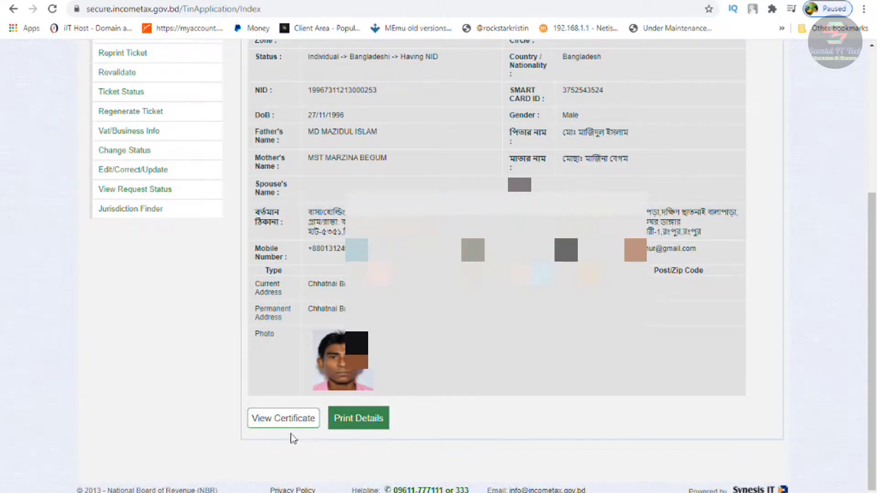
right_click(277, 421)
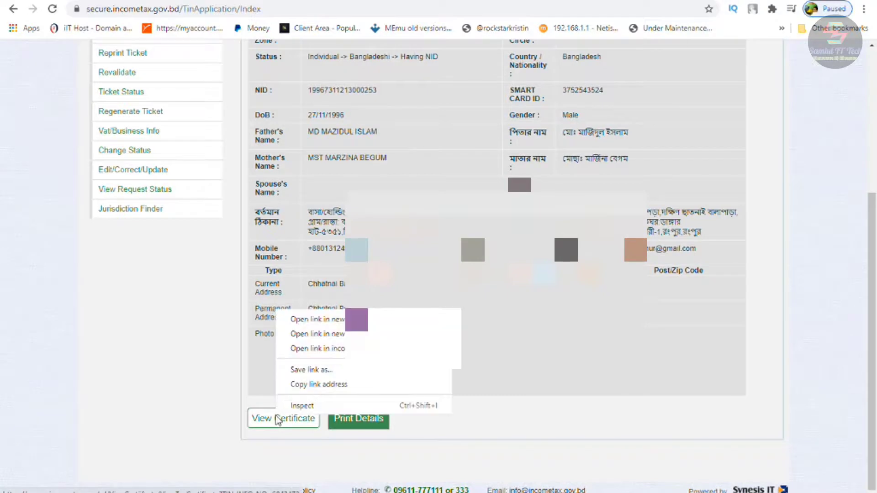
left_click(337, 319)
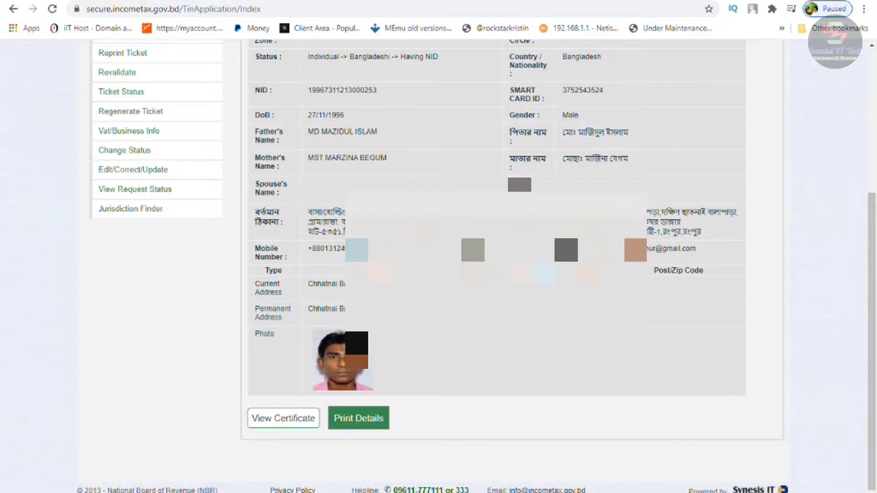
key("ctrl+Tab")
scroll(445, 425, "down", 10)
- E-mail the TIN certificate to the taxpayer's saved address, then save it as a PDF
right_click(446, 425)
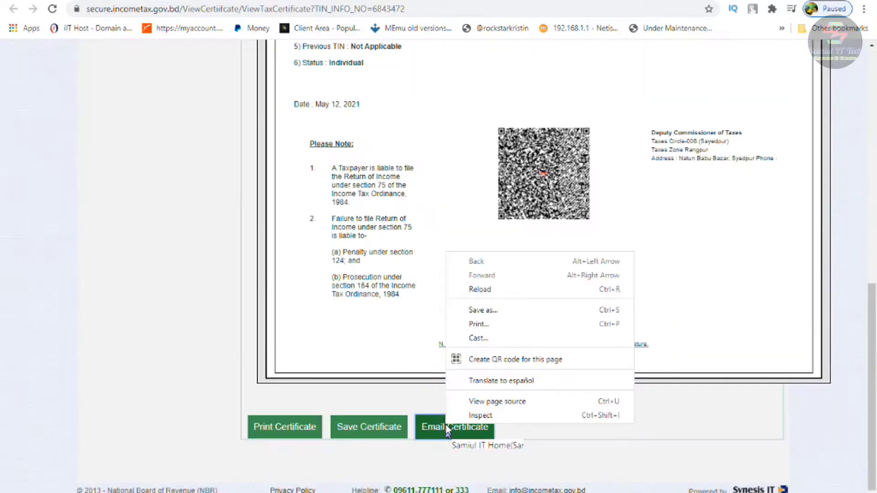
left_click(441, 426)
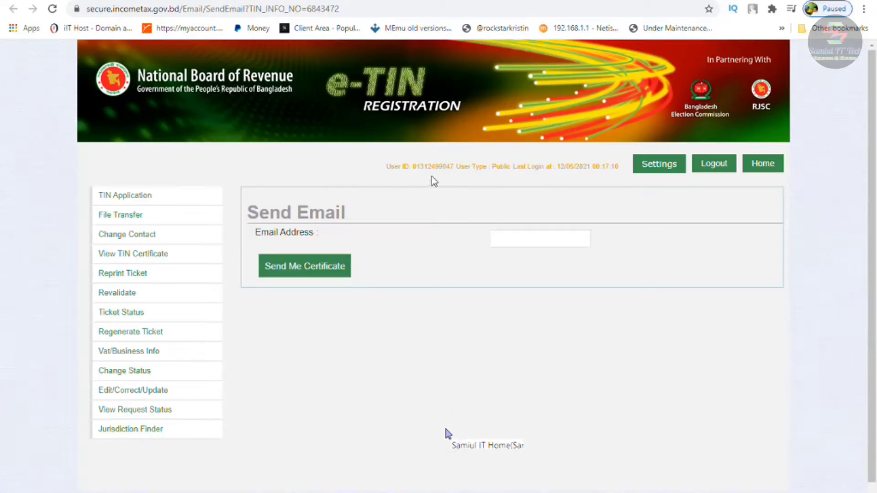
left_click(313, 275)
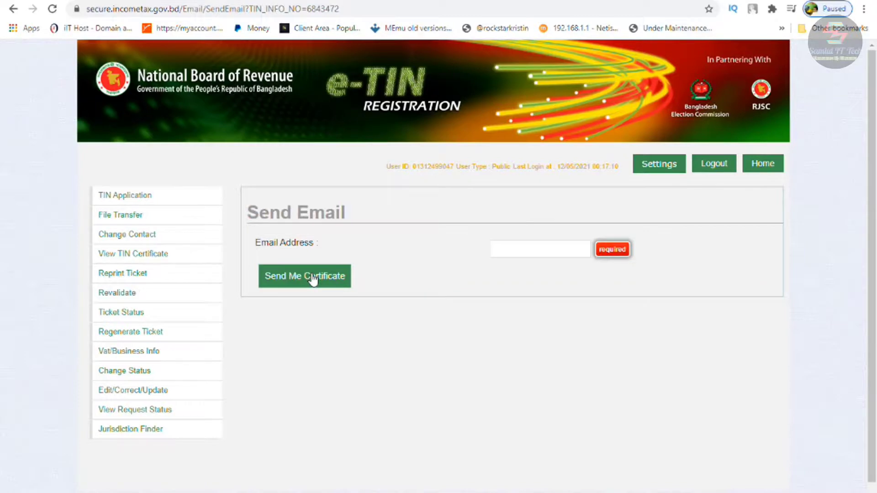
left_click(535, 249)
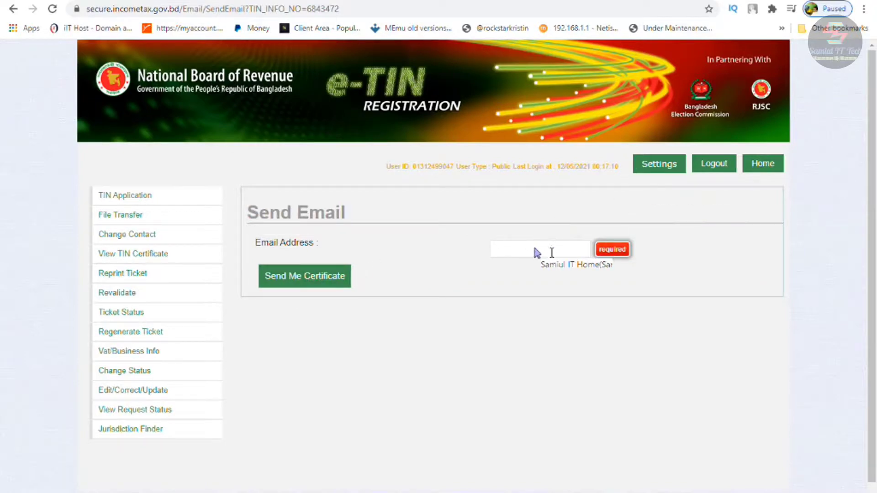
left_click(532, 276)
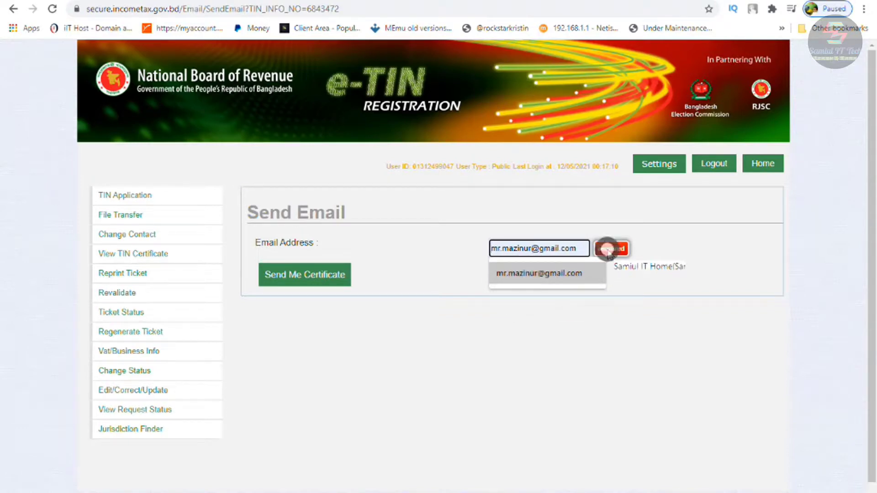
left_click(544, 278)
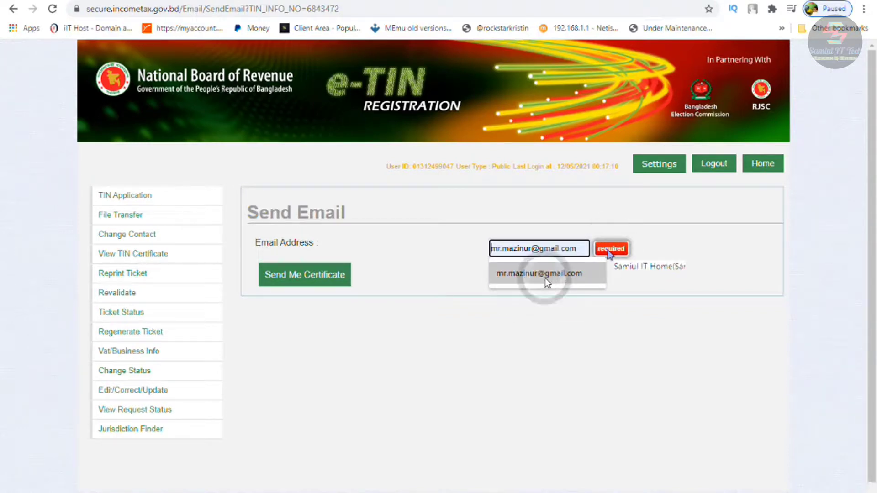
left_click(306, 280)
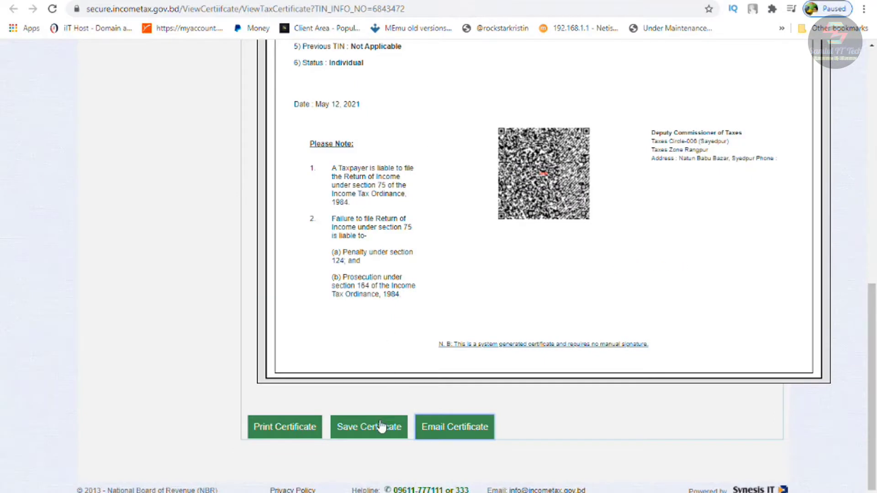
left_click(382, 426)
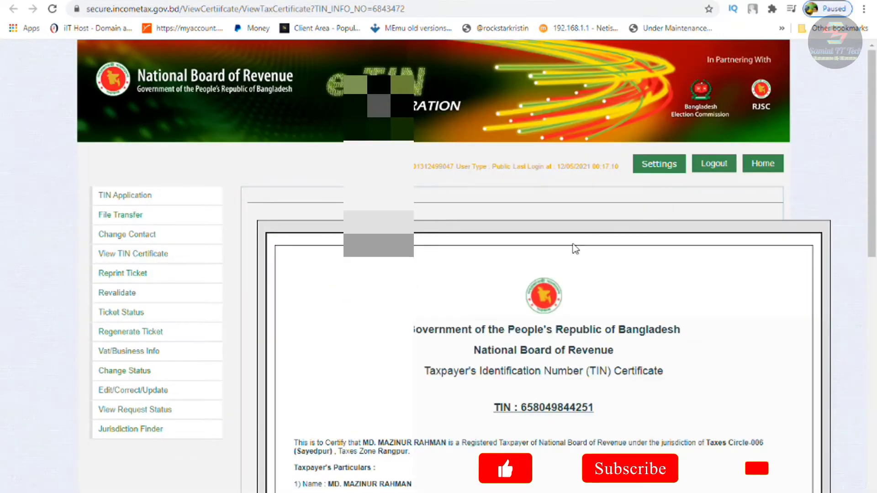
scroll(589, 304, "down", 4)
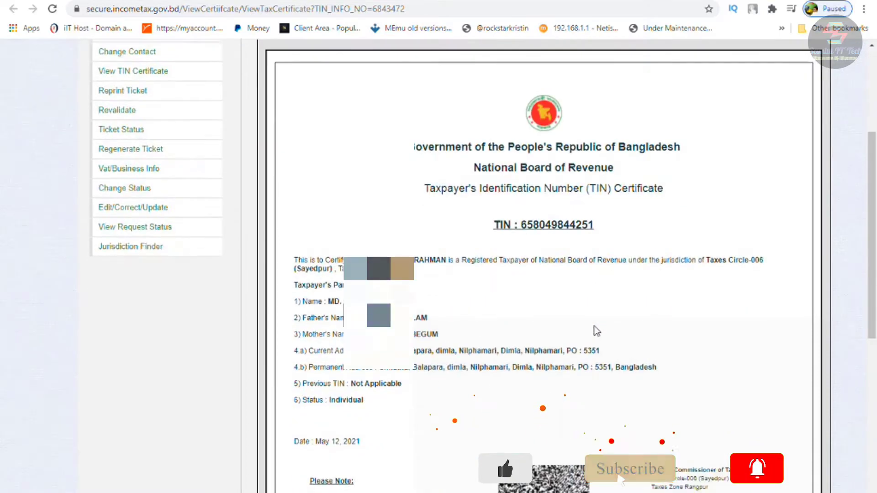
scroll(597, 331, "down", 3)
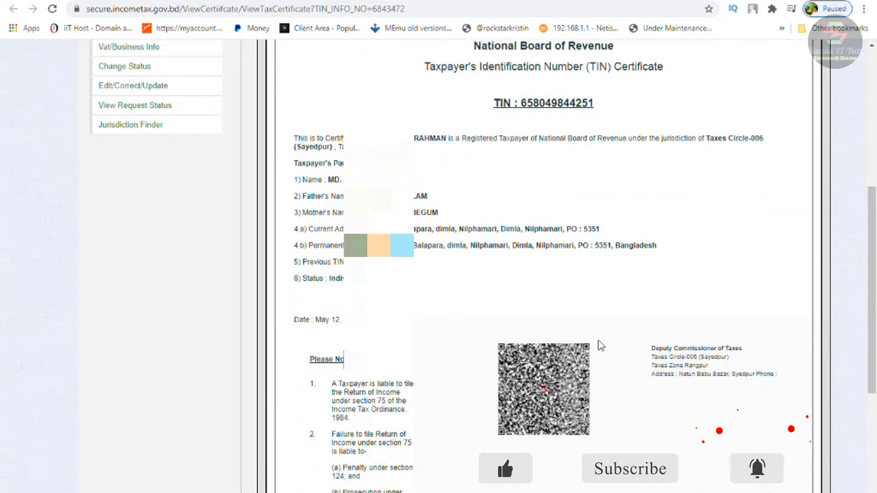
scroll(603, 358, "down", 4)
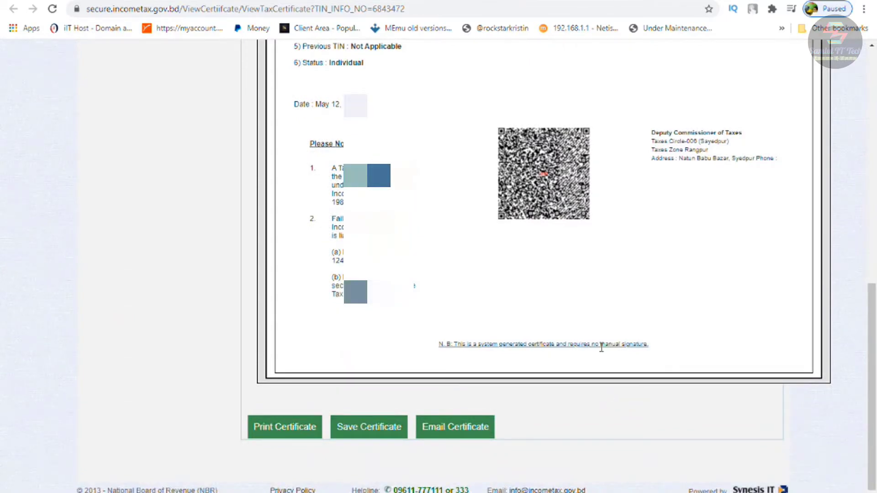
scroll(599, 318, "up", 5)
scroll(600, 318, "up", 6)
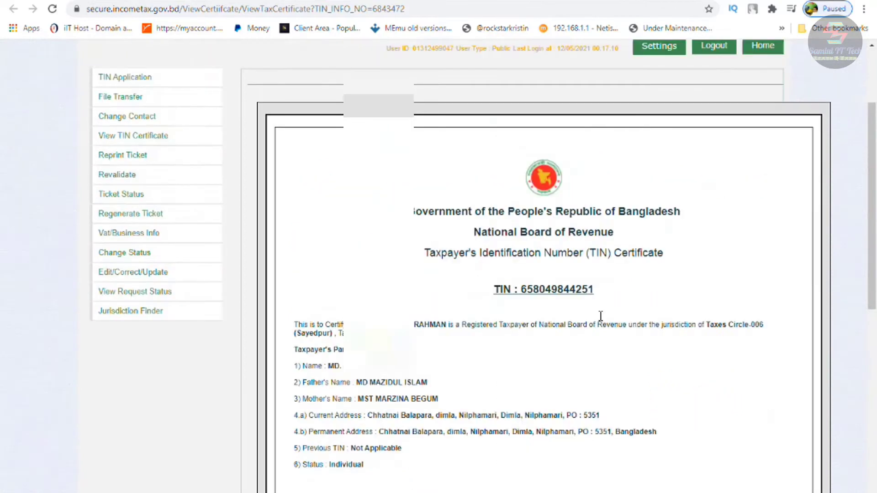